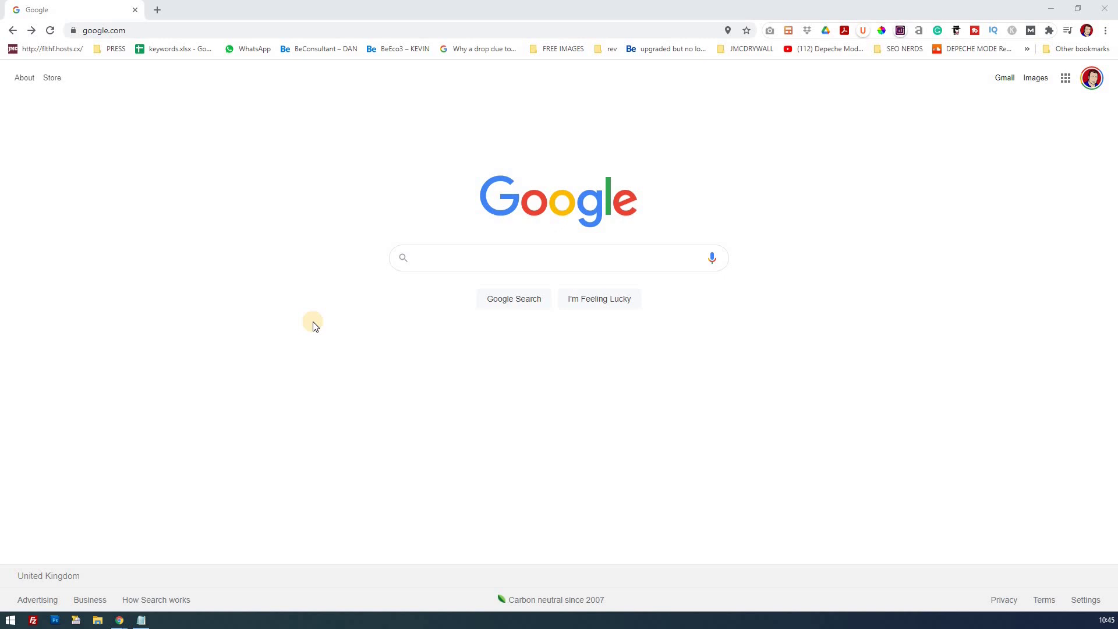
Search Google for Leru Window Cleaning and bring up the Yell.com result's link menu
{"action": "left_click", "coordinate": [462, 260]}
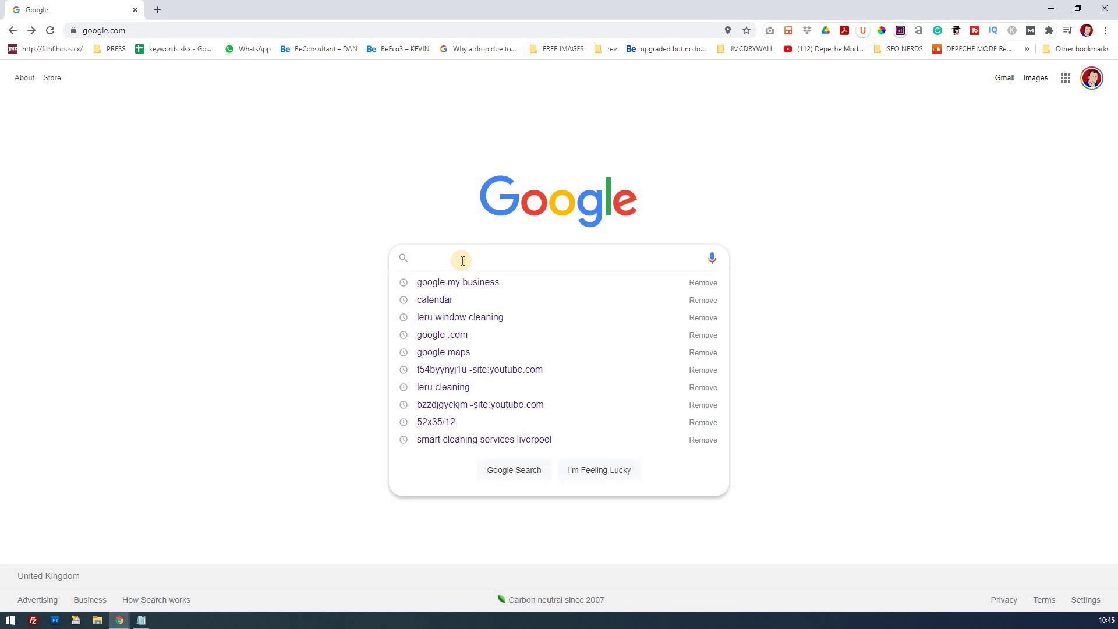
{"action": "type", "text": "Leru Window Cleaning"}
{"action": "key", "text": "Return"}
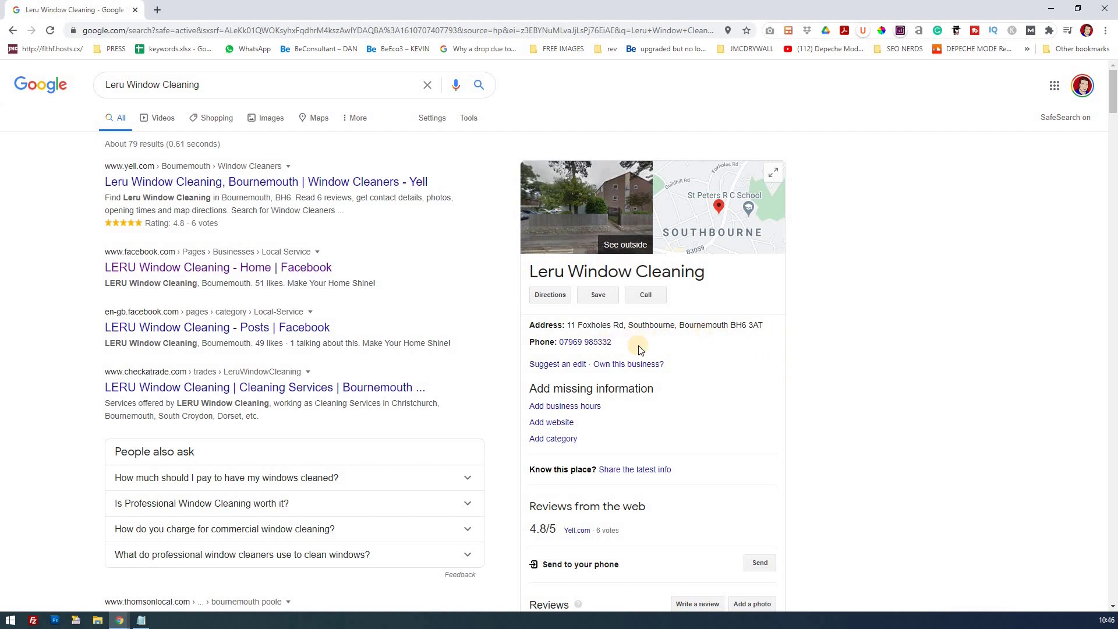
{"action": "scroll", "coordinate": [699, 373], "scroll_direction": "down", "scroll_amount": 3}
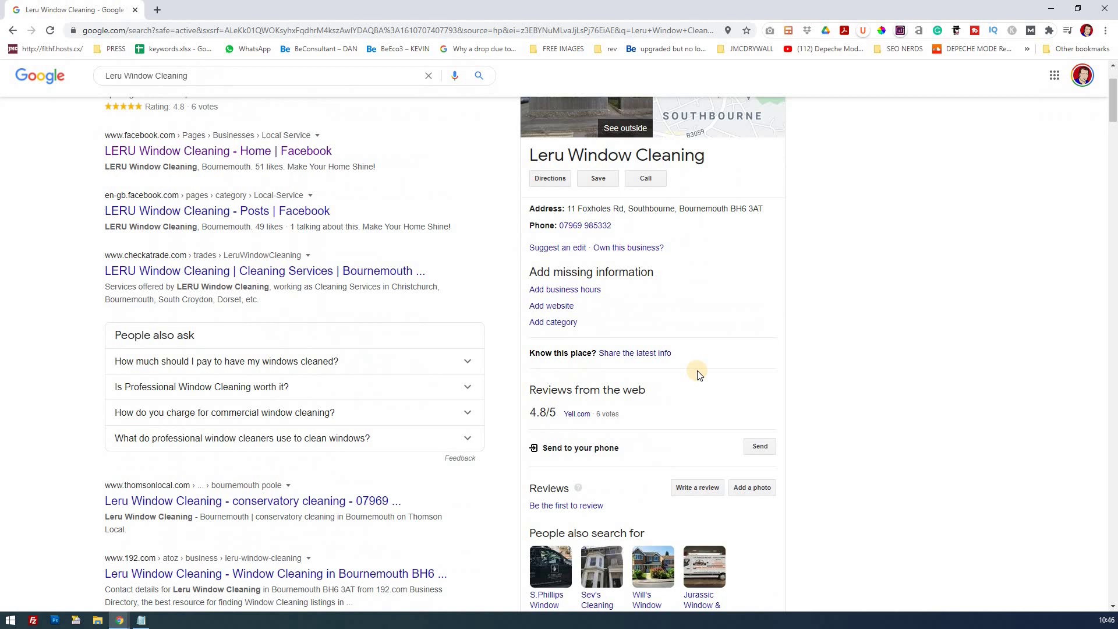
{"action": "scroll", "coordinate": [699, 374], "scroll_direction": "up", "scroll_amount": 3}
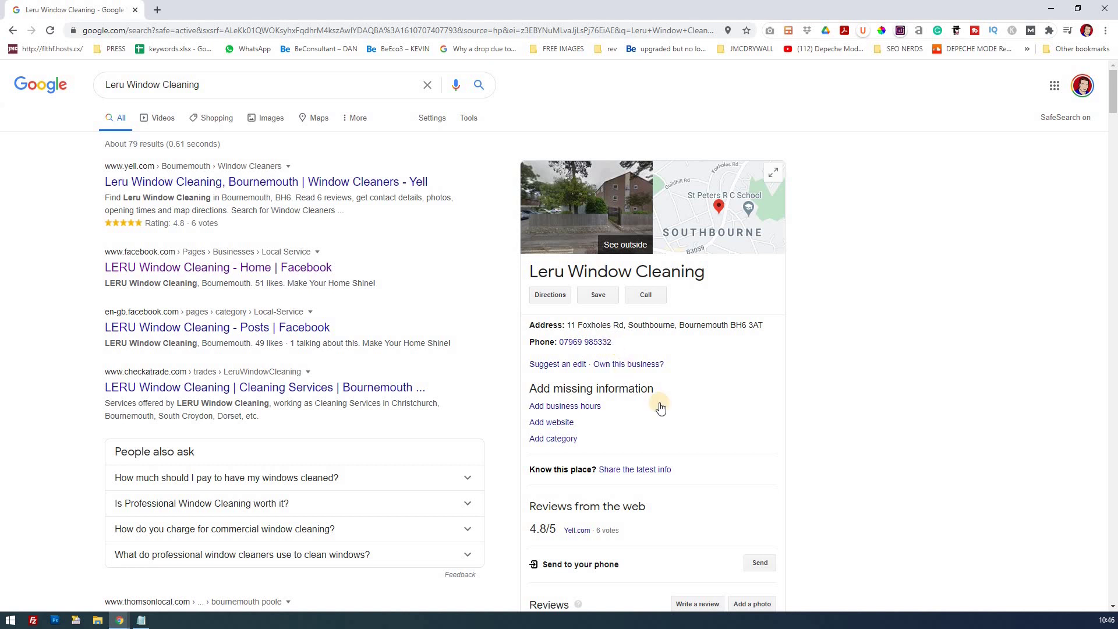
{"action": "scroll", "coordinate": [655, 337], "scroll_direction": "down", "scroll_amount": 3}
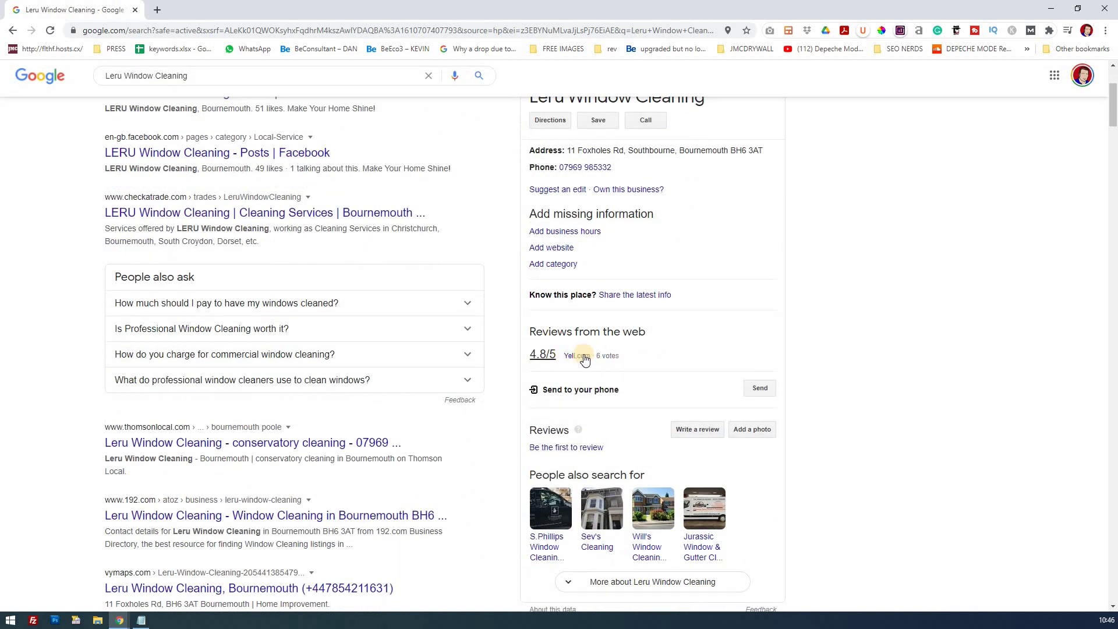
{"action": "right_click", "coordinate": [584, 357]}
Open the Yell.com listing in a new tab, browse it, then return to Google results
{"action": "left_click", "coordinate": [623, 364]}
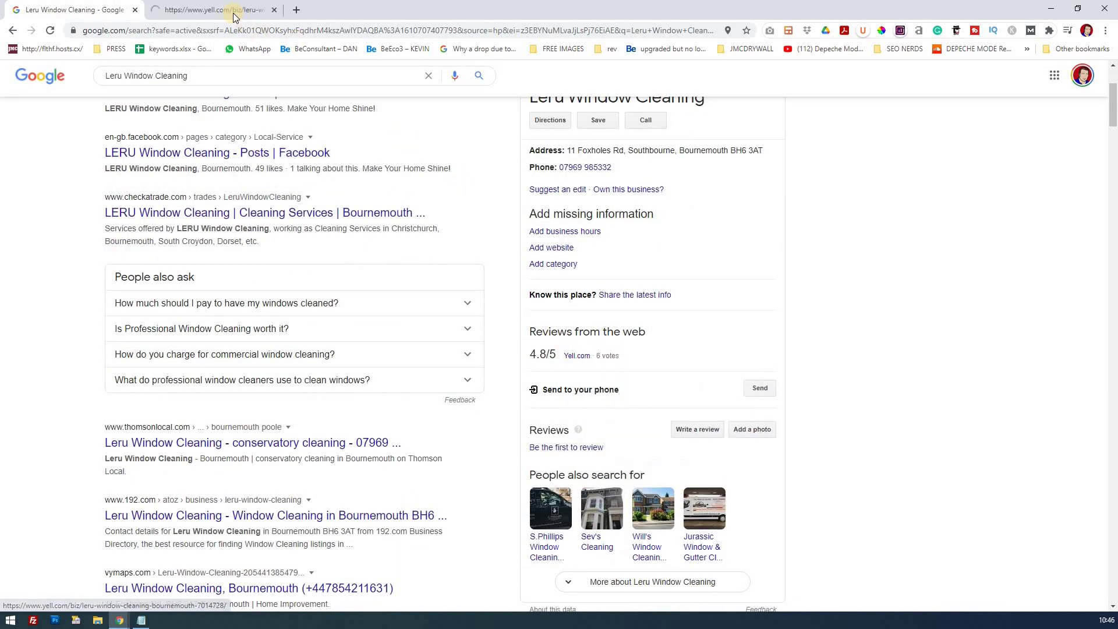
{"action": "left_click", "coordinate": [233, 12]}
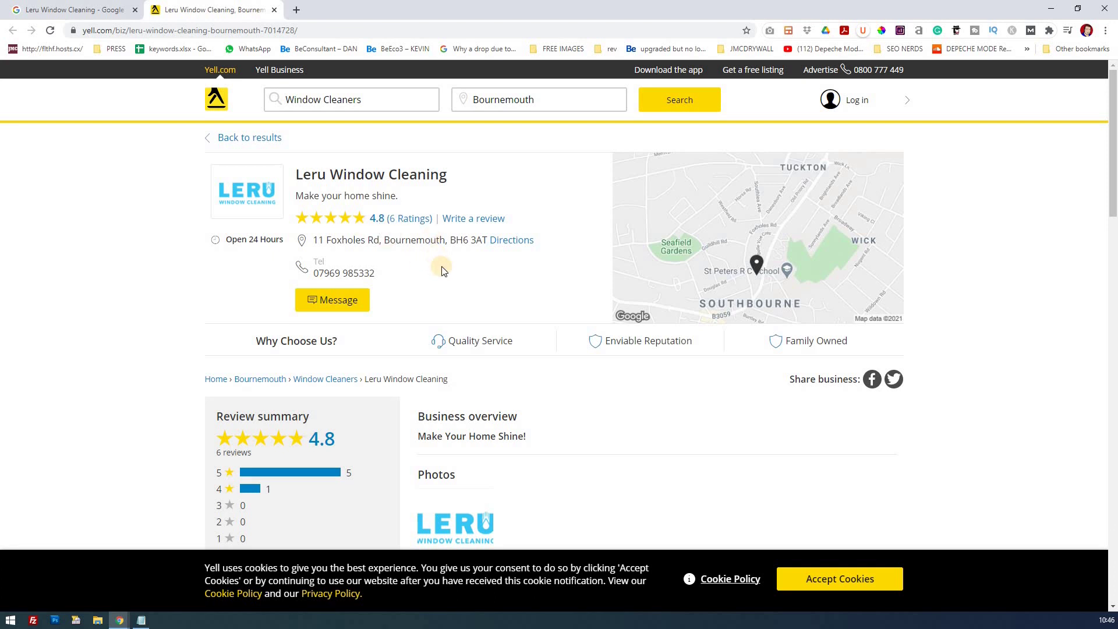
{"action": "scroll", "coordinate": [441, 270], "scroll_direction": "down", "scroll_amount": 5}
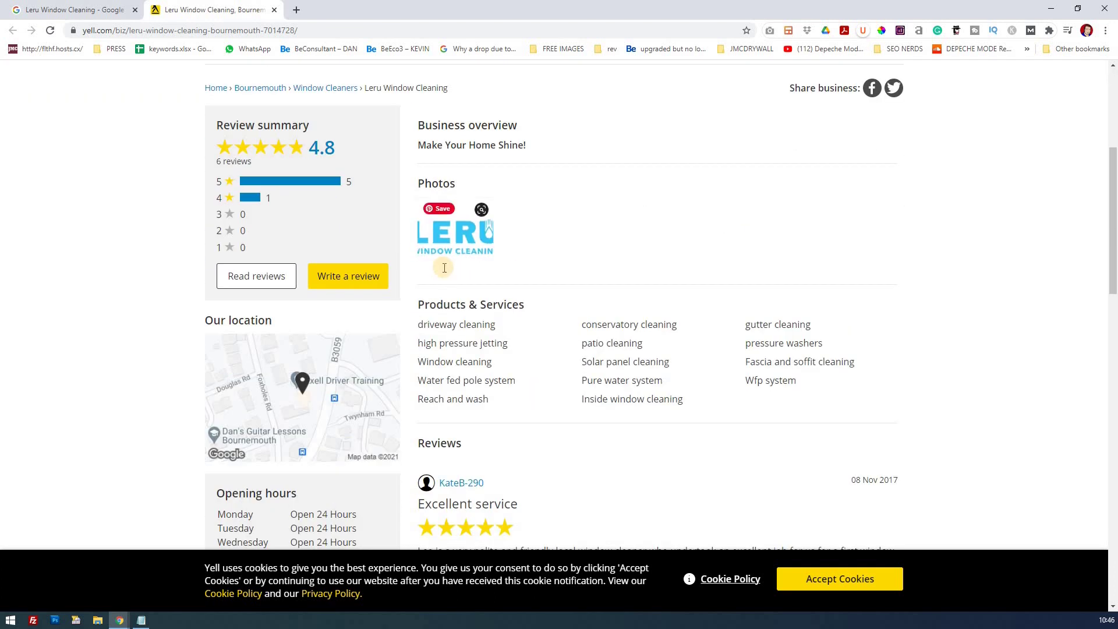
{"action": "scroll", "coordinate": [442, 265], "scroll_direction": "down", "scroll_amount": 2}
{"action": "scroll", "coordinate": [442, 256], "scroll_direction": "up", "scroll_amount": 4}
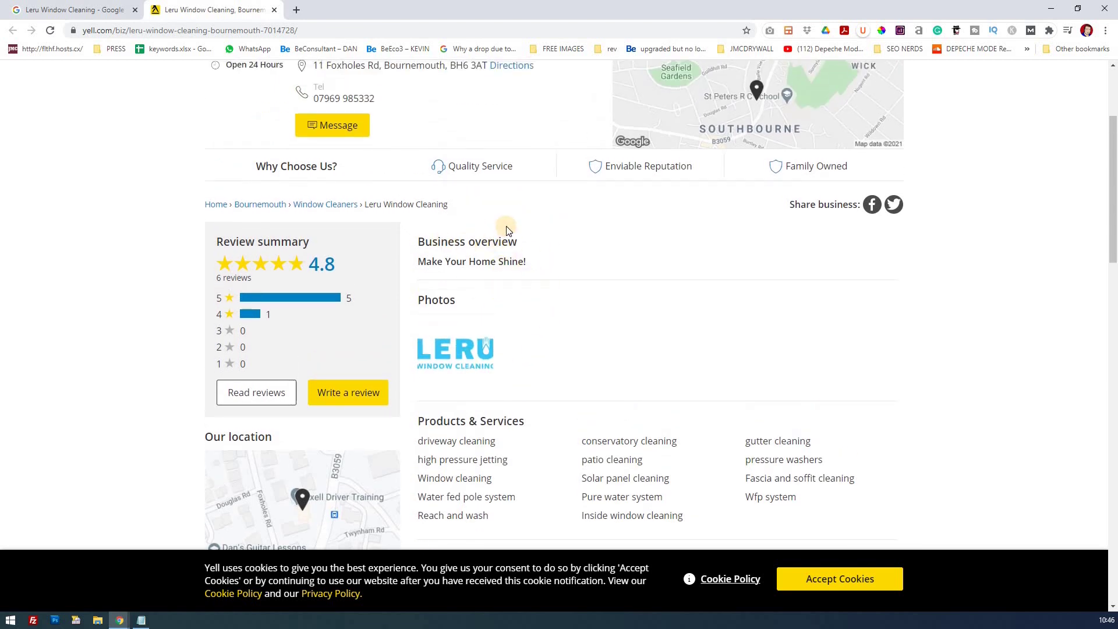
{"action": "scroll", "coordinate": [505, 225], "scroll_direction": "up", "scroll_amount": 4}
{"action": "left_click", "coordinate": [73, 10]}
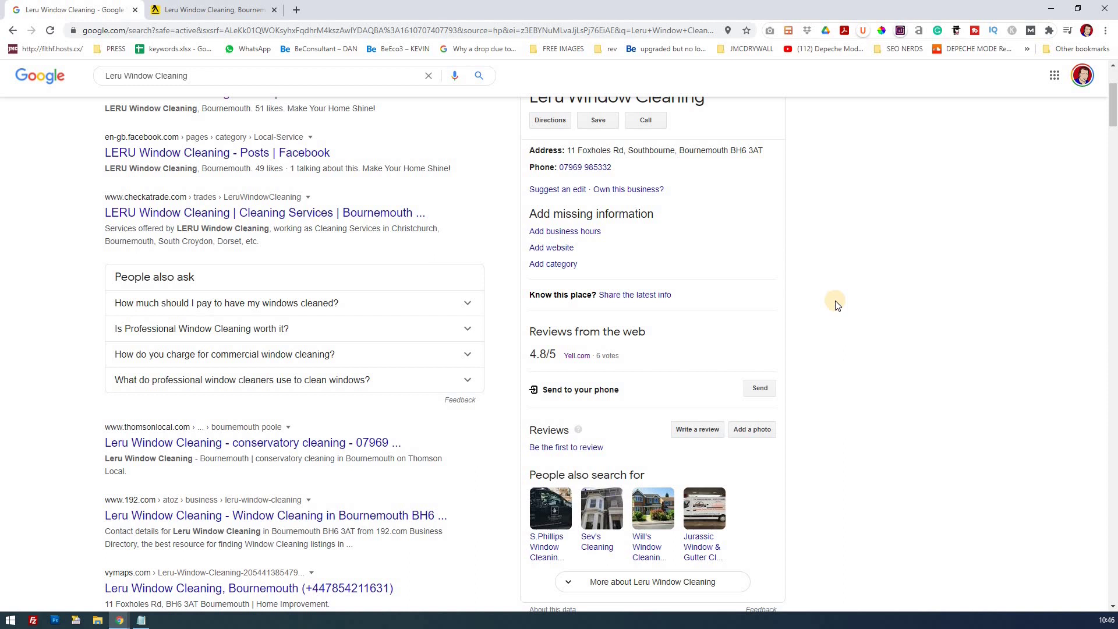
Claim Leru Window Cleaning from its knowledge panel via Manage now and confirm the business name
{"action": "scroll", "coordinate": [837, 305], "scroll_direction": "up", "scroll_amount": 2}
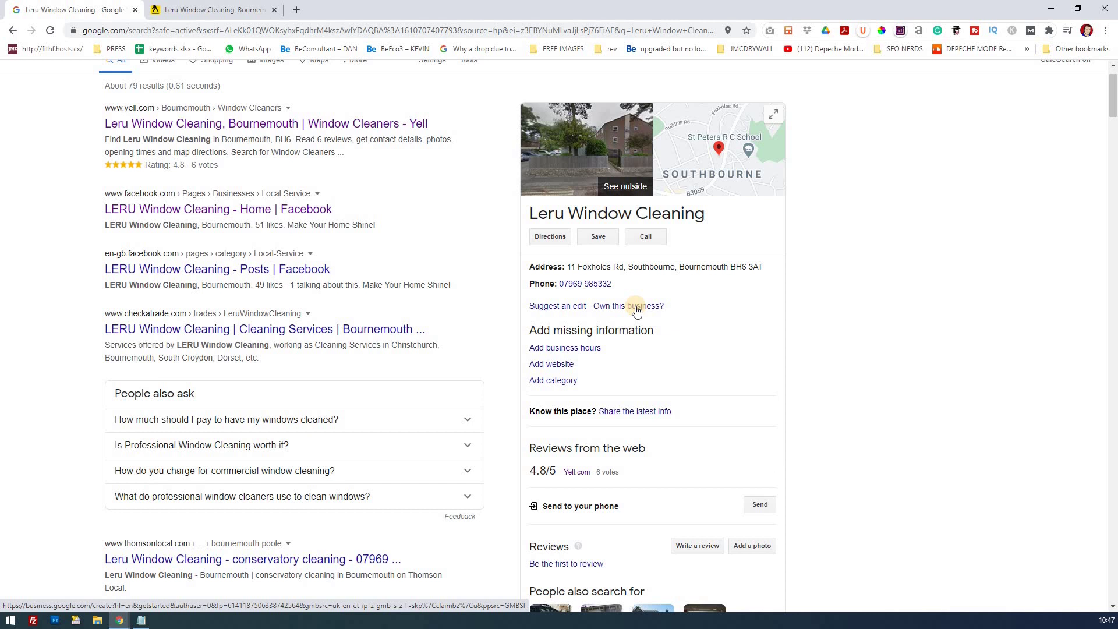
{"action": "left_click", "coordinate": [637, 308]}
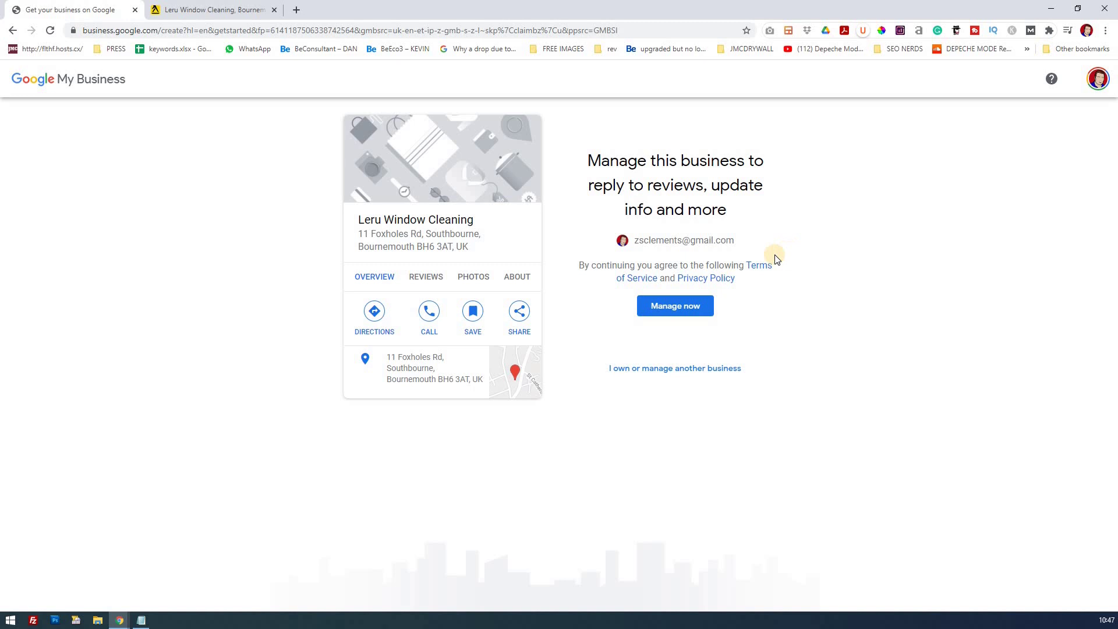
{"action": "left_click", "coordinate": [680, 305]}
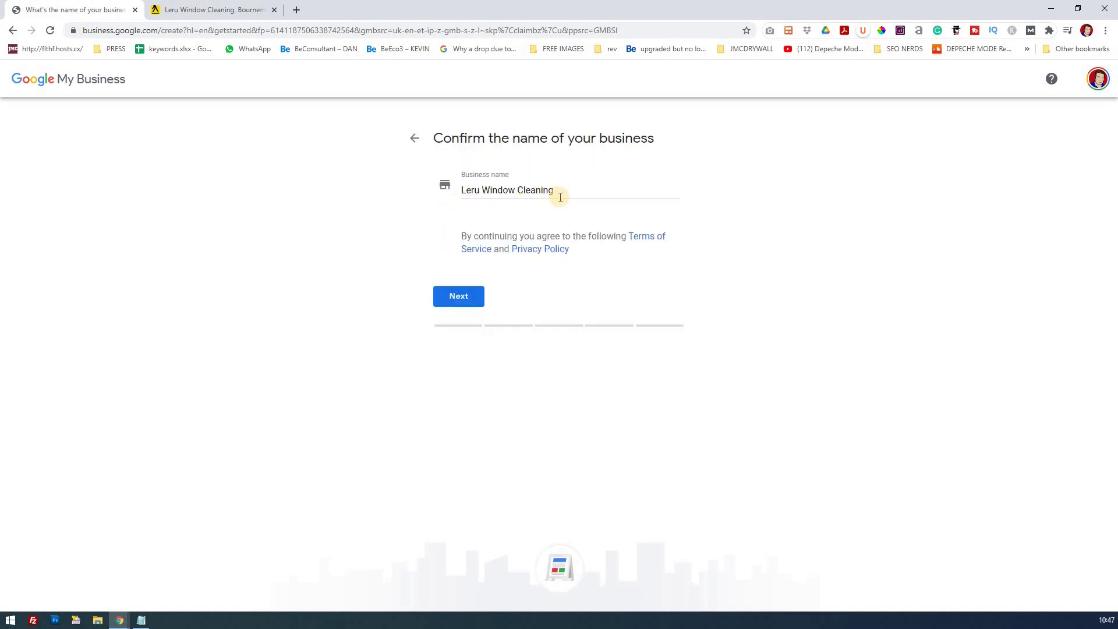
{"action": "left_click", "coordinate": [466, 298]}
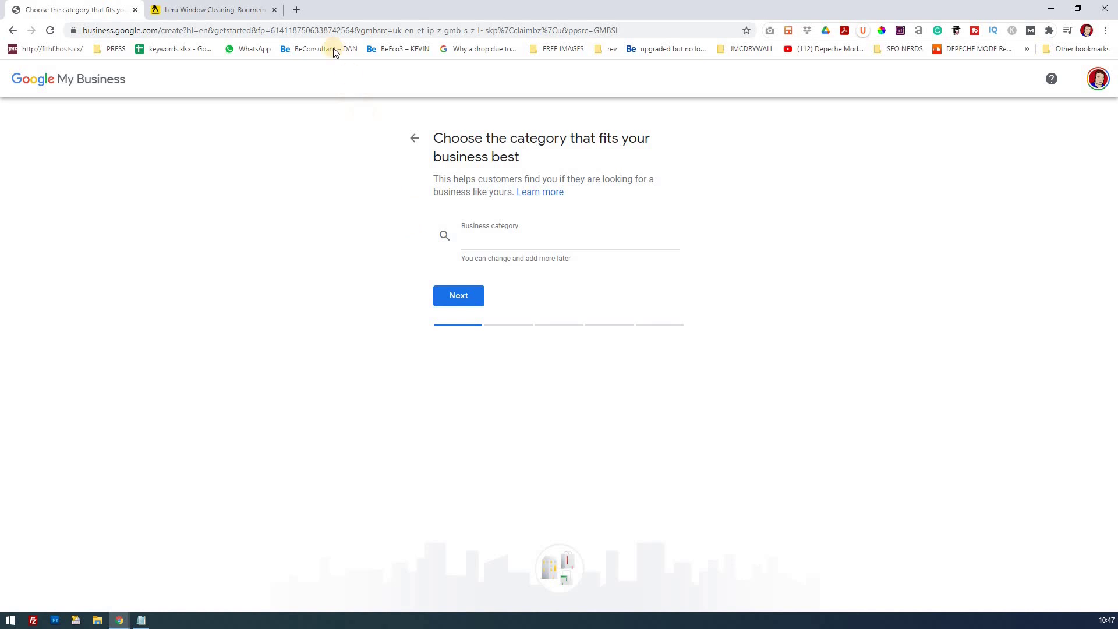
Open Google Maps in a new browser tab
{"action": "left_click", "coordinate": [297, 10]}
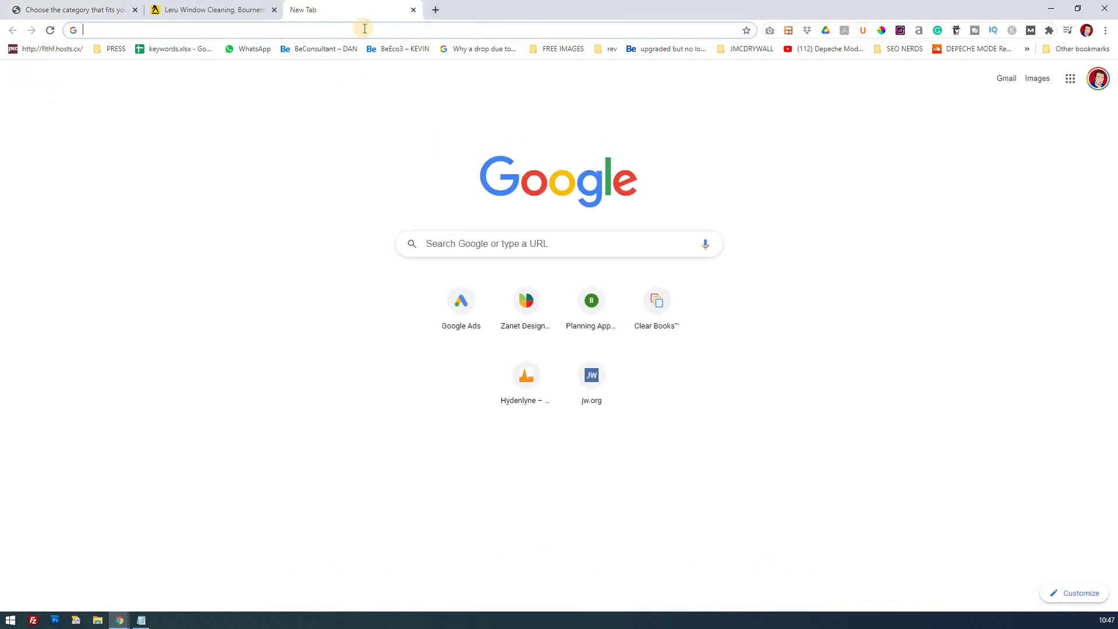
{"action": "type", "text": "google m"}
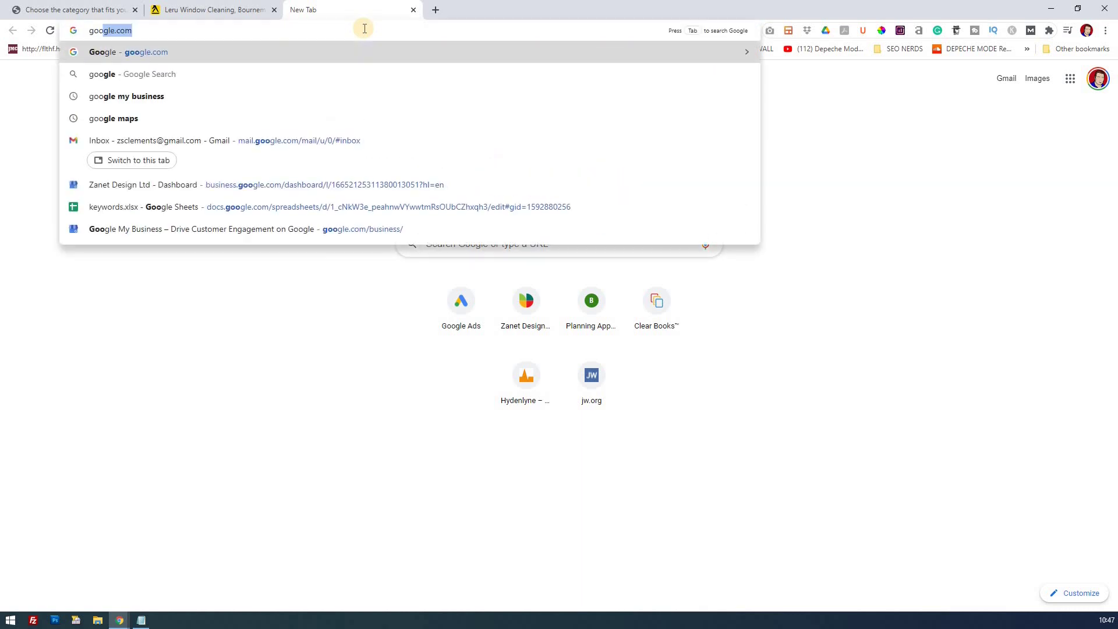
{"action": "key", "text": "Return"}
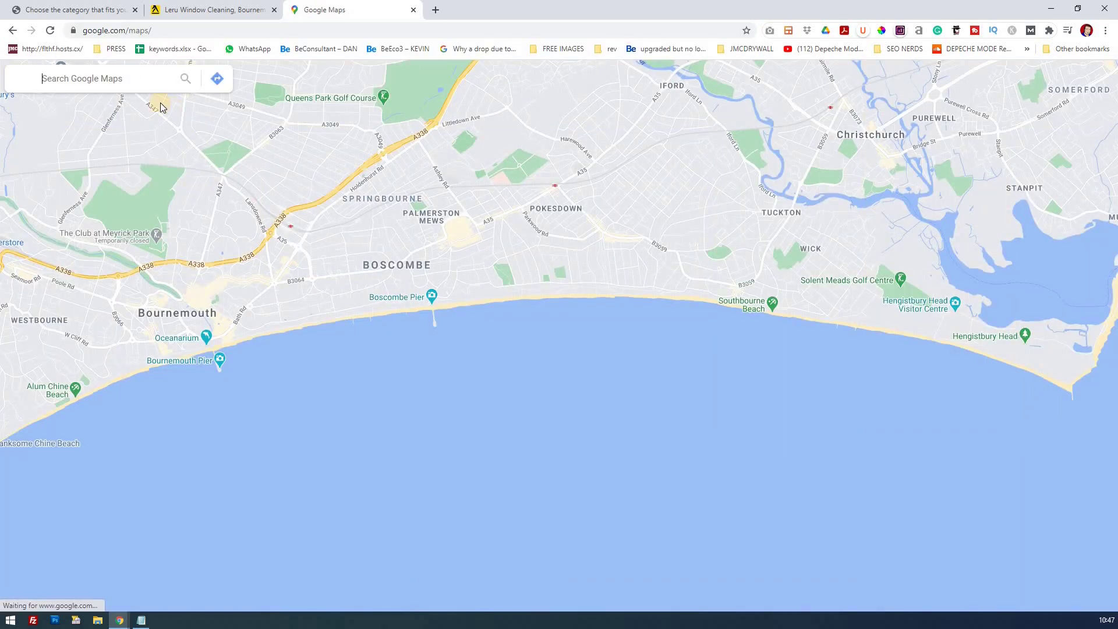
Search Maps for 'window cleaner' and browse the second page of Bournemouth results (21–40)
{"action": "left_click", "coordinate": [135, 77]}
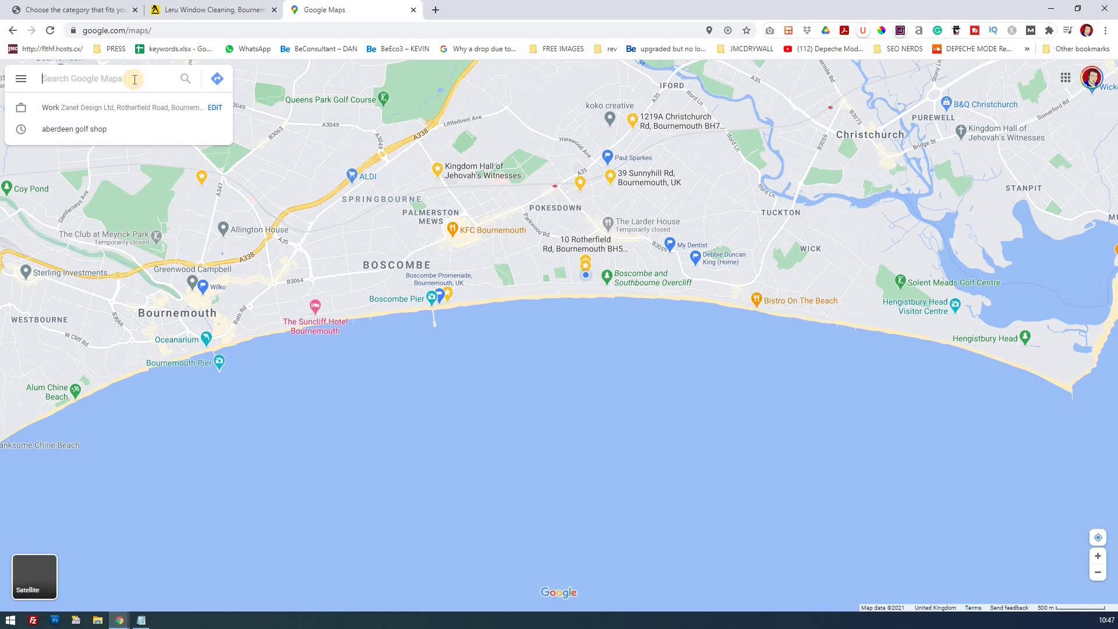
{"action": "type", "text": "window c"}
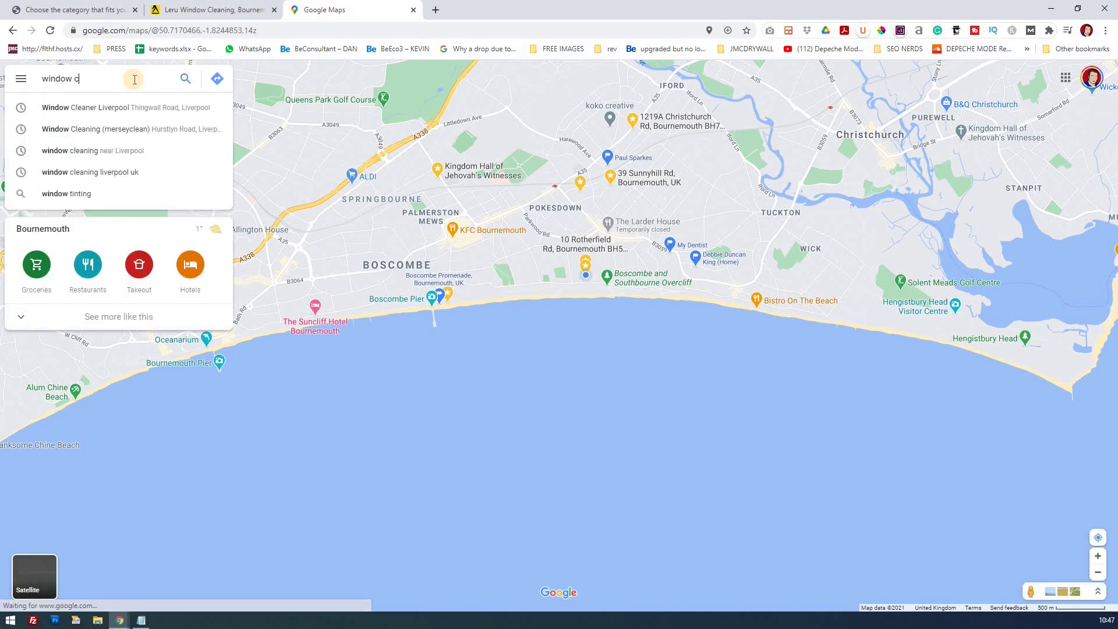
{"action": "type", "text": "leaner"}
{"action": "key", "text": "Return"}
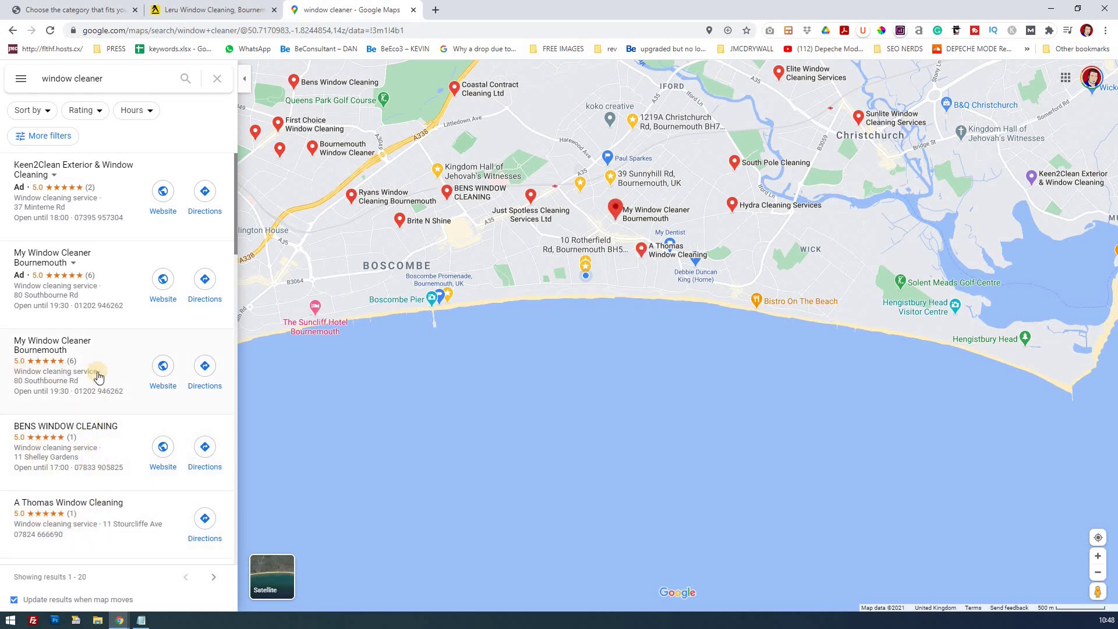
{"action": "left_click", "coordinate": [214, 575]}
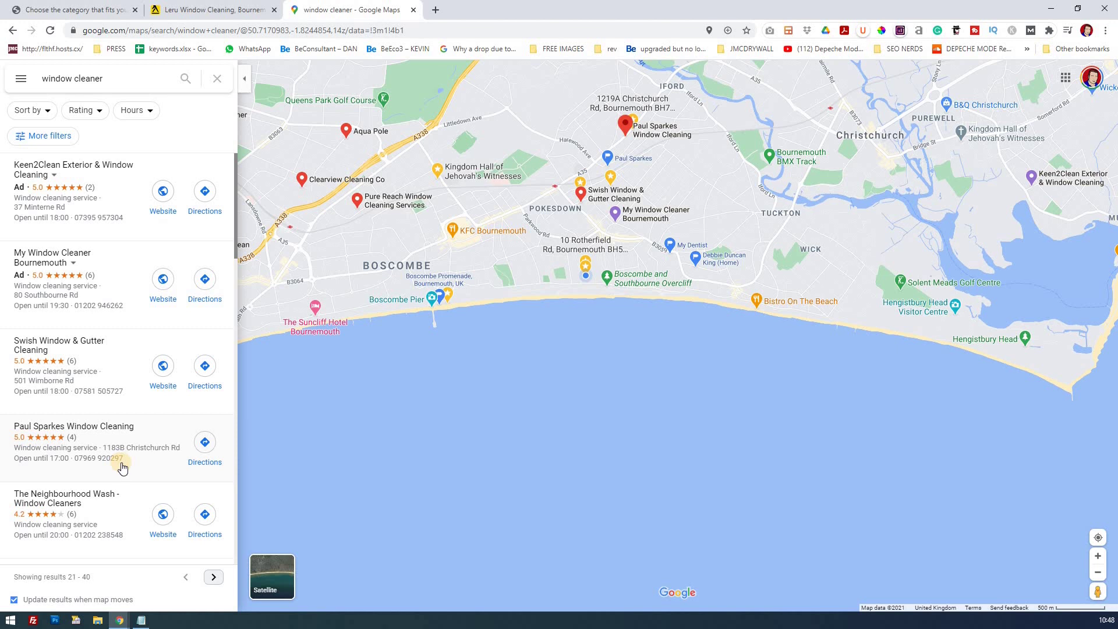
{"action": "scroll", "coordinate": [121, 466], "scroll_direction": "down", "scroll_amount": 2}
{"action": "scroll", "coordinate": [122, 466], "scroll_direction": "down", "scroll_amount": 1}
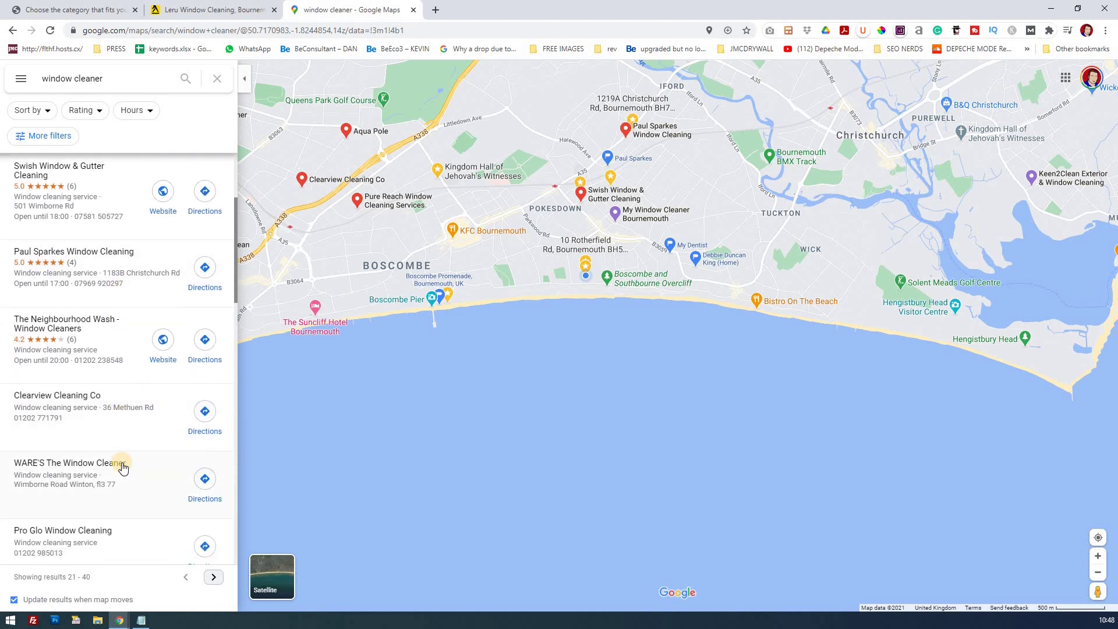
{"action": "scroll", "coordinate": [122, 466], "scroll_direction": "up", "scroll_amount": 3}
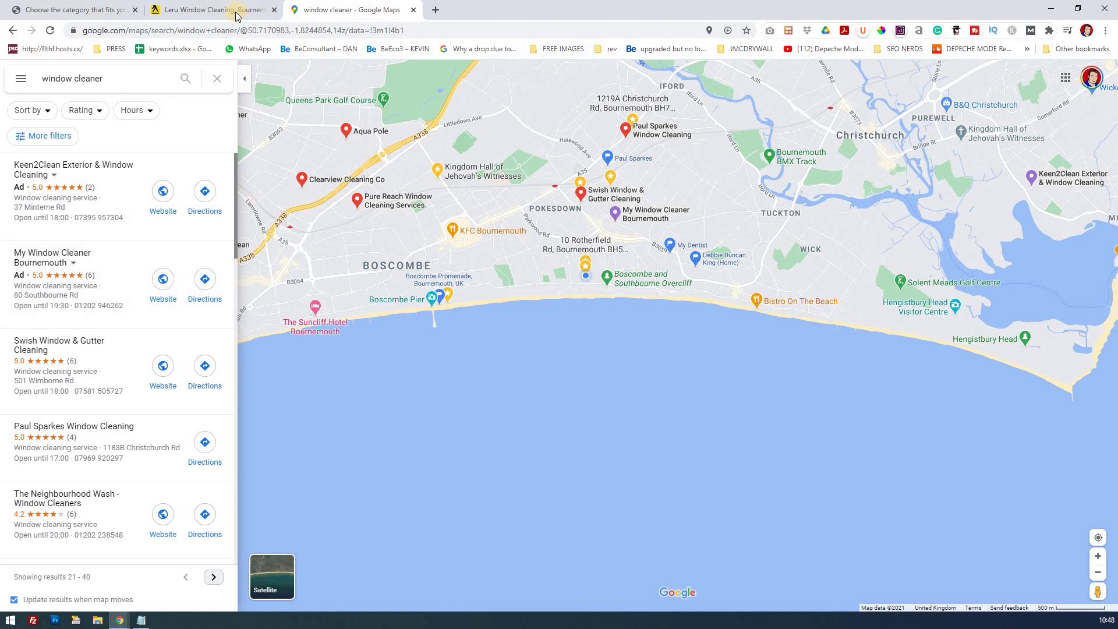
Set the listing's business category to Window cleaning service
{"action": "left_click", "coordinate": [105, 11]}
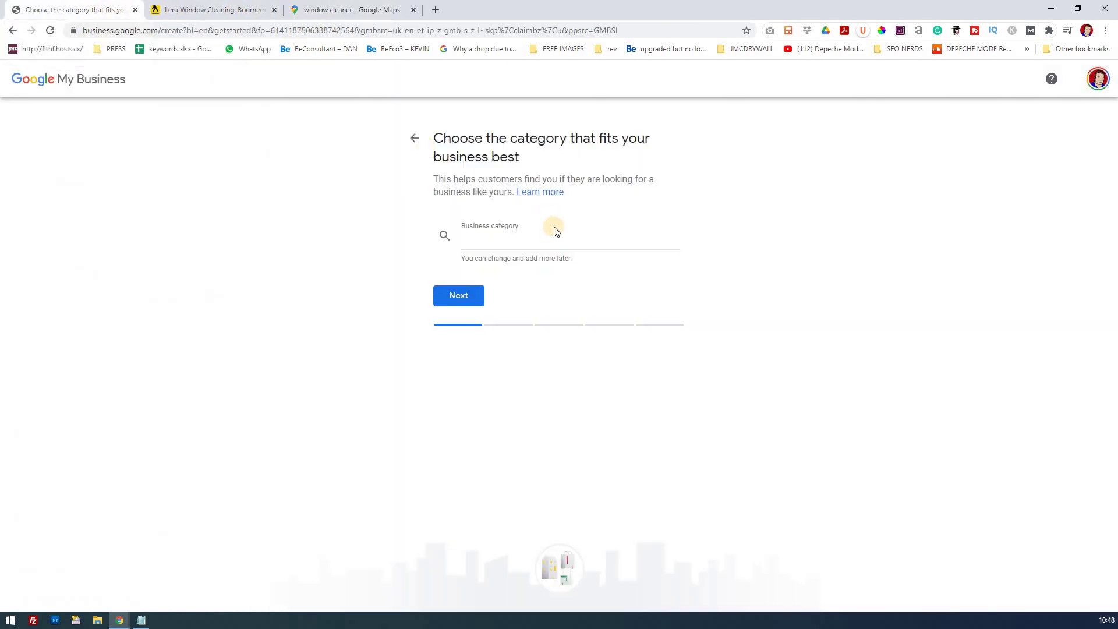
{"action": "left_click", "coordinate": [548, 240]}
{"action": "type", "text": "window"}
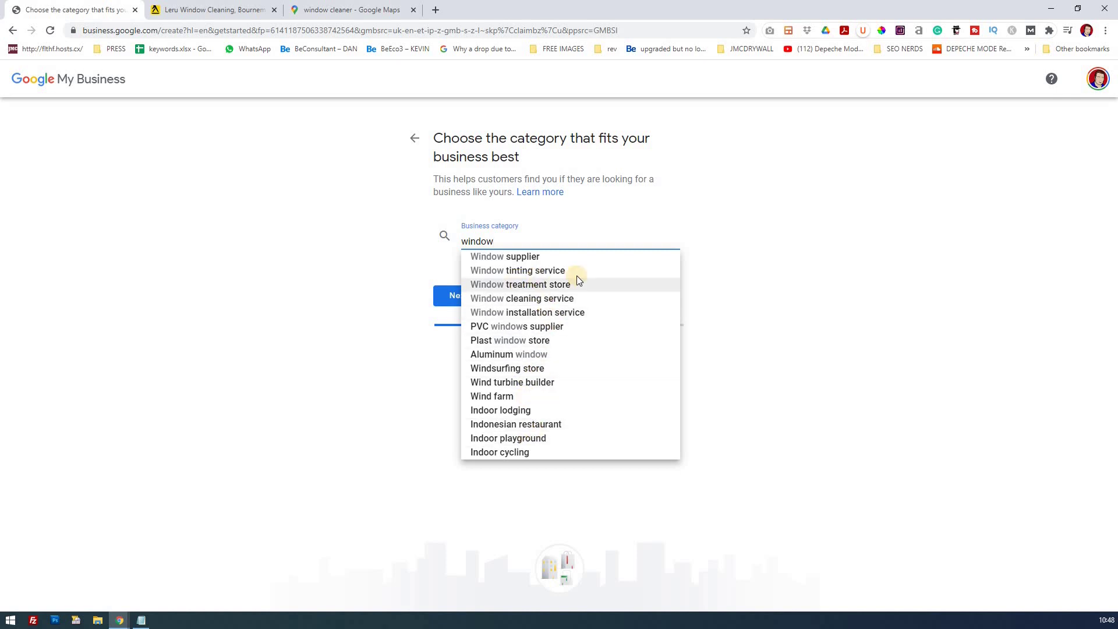
{"action": "left_click", "coordinate": [550, 298]}
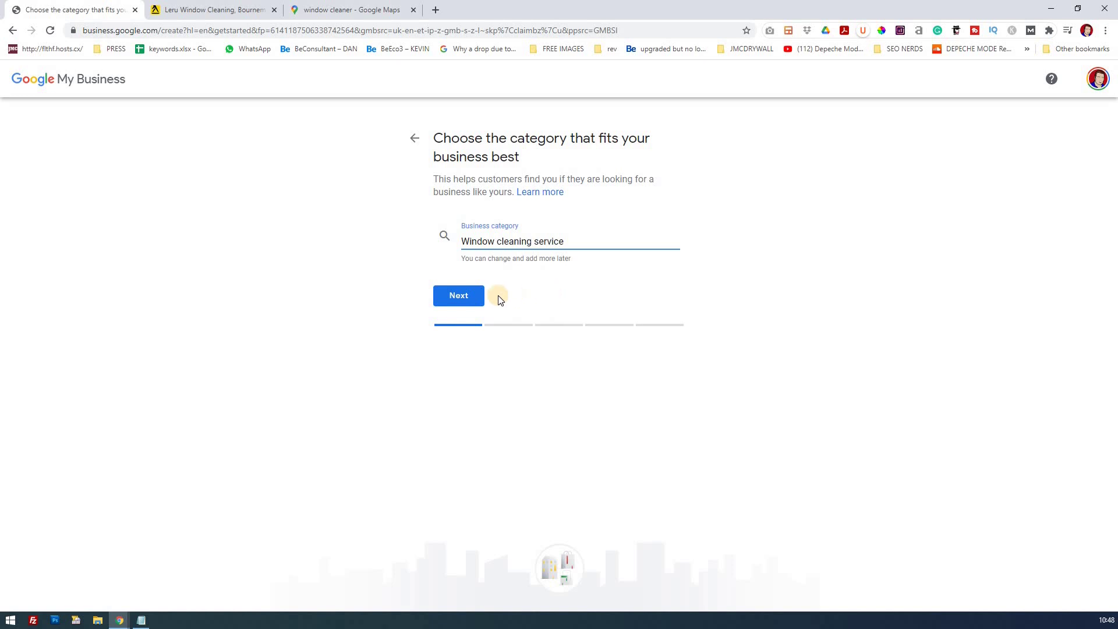
{"action": "left_click", "coordinate": [469, 297]}
Accept the category, address and map marker, and answer Yes to serving customers outside the location
{"action": "left_click", "coordinate": [460, 298]}
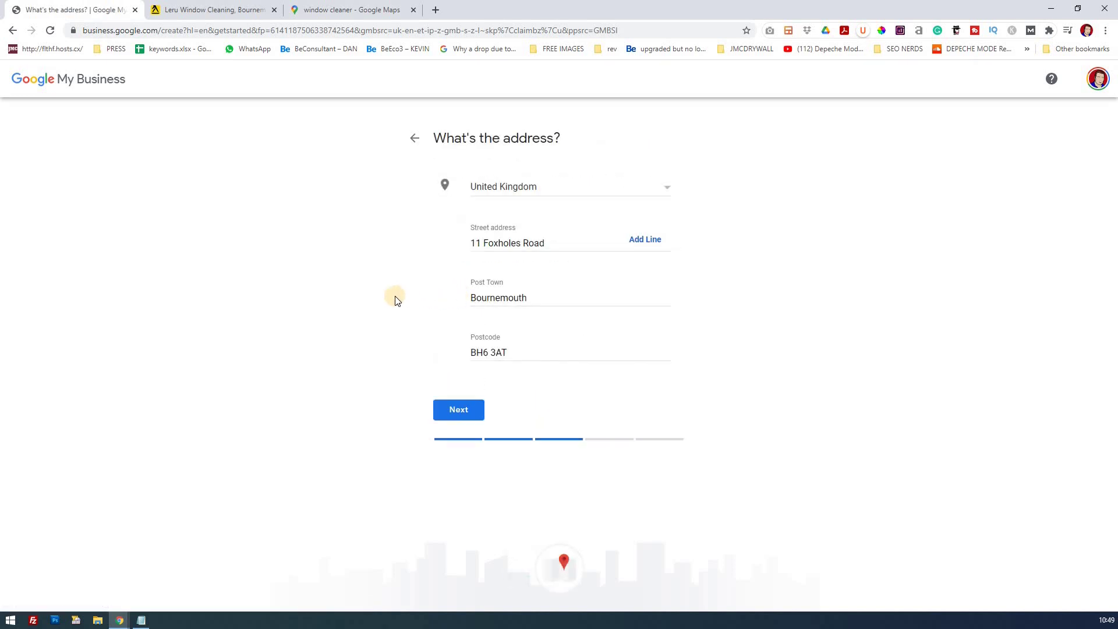
{"action": "left_click", "coordinate": [460, 410]}
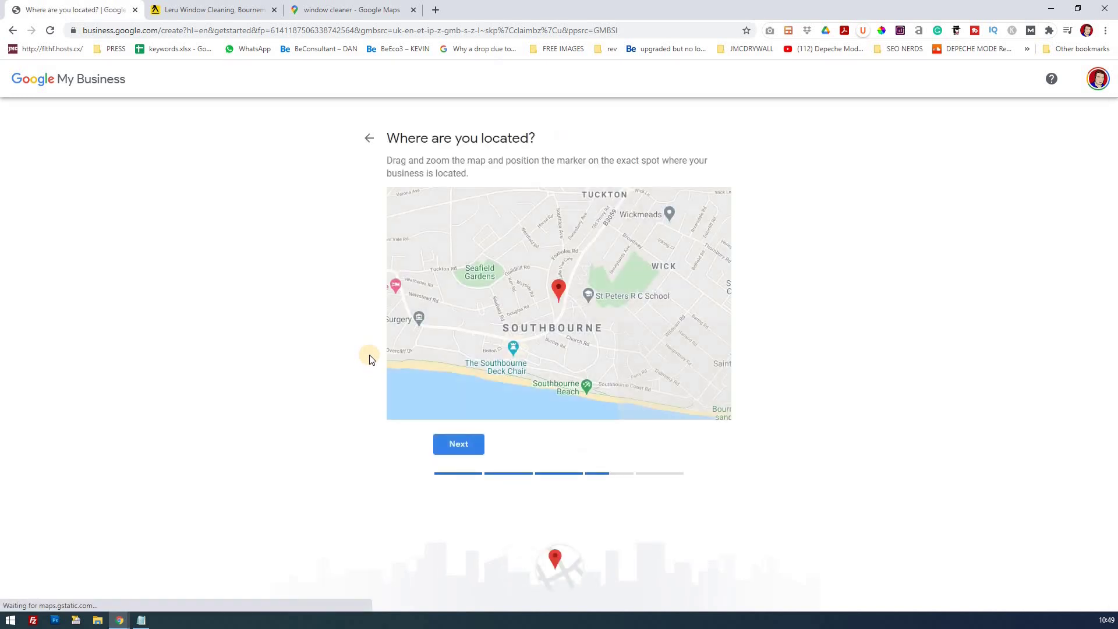
{"action": "left_click", "coordinate": [461, 446]}
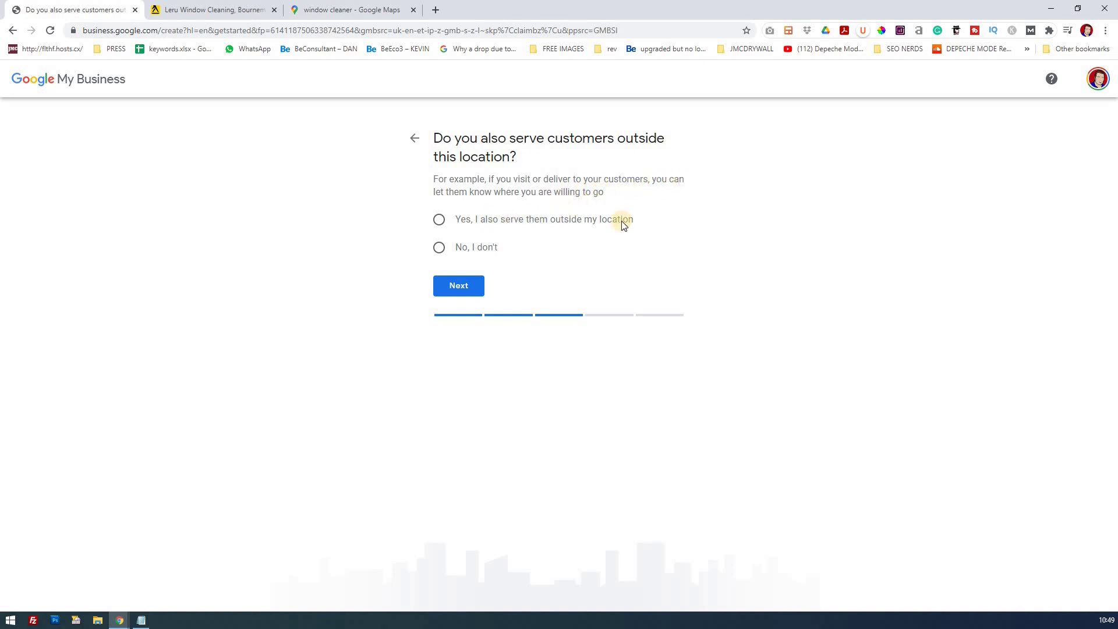
{"action": "left_click", "coordinate": [439, 220]}
{"action": "left_click", "coordinate": [458, 286]}
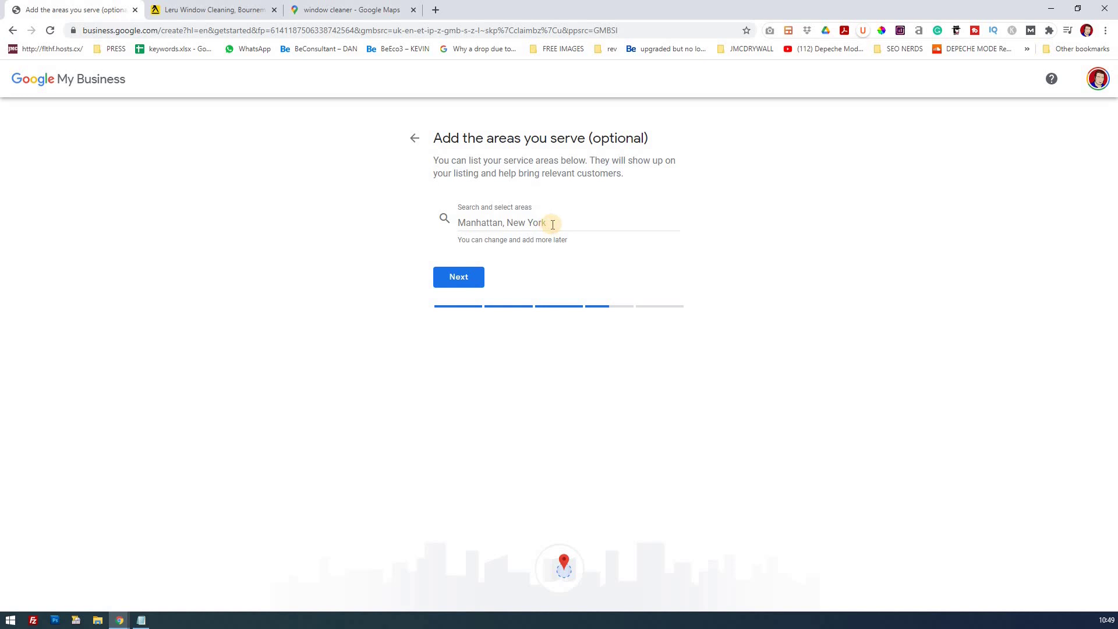
Add Bournemouth, Christchurch and Poole as the service area and choose Get a free website
{"action": "left_click", "coordinate": [552, 224]}
{"action": "type", "text": "Bournem"}
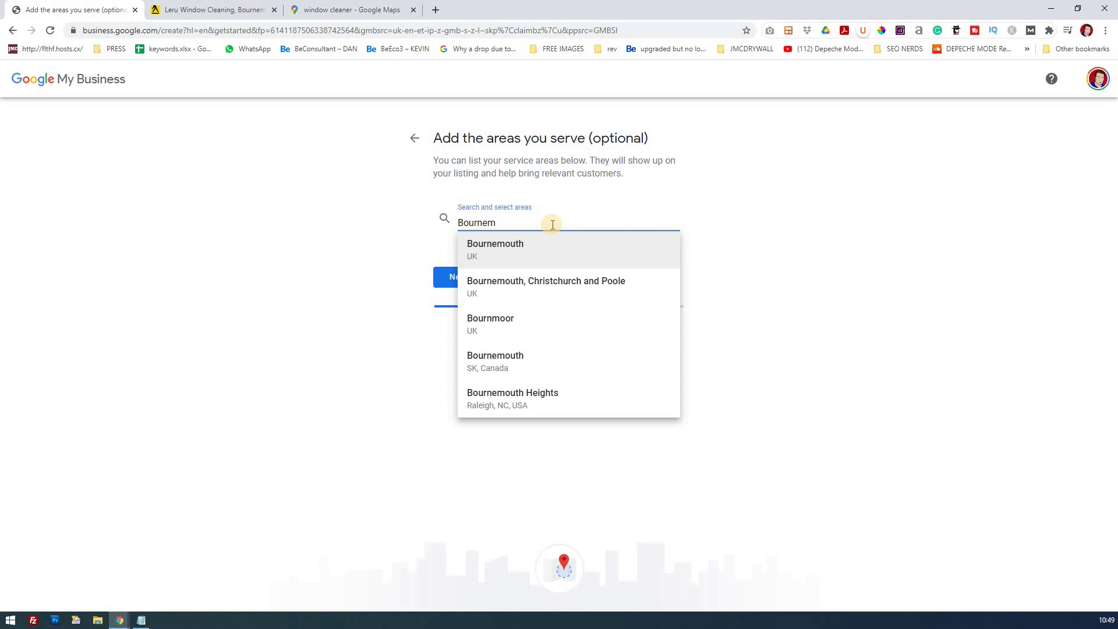
{"action": "left_click", "coordinate": [554, 286]}
{"action": "left_click", "coordinate": [471, 315]}
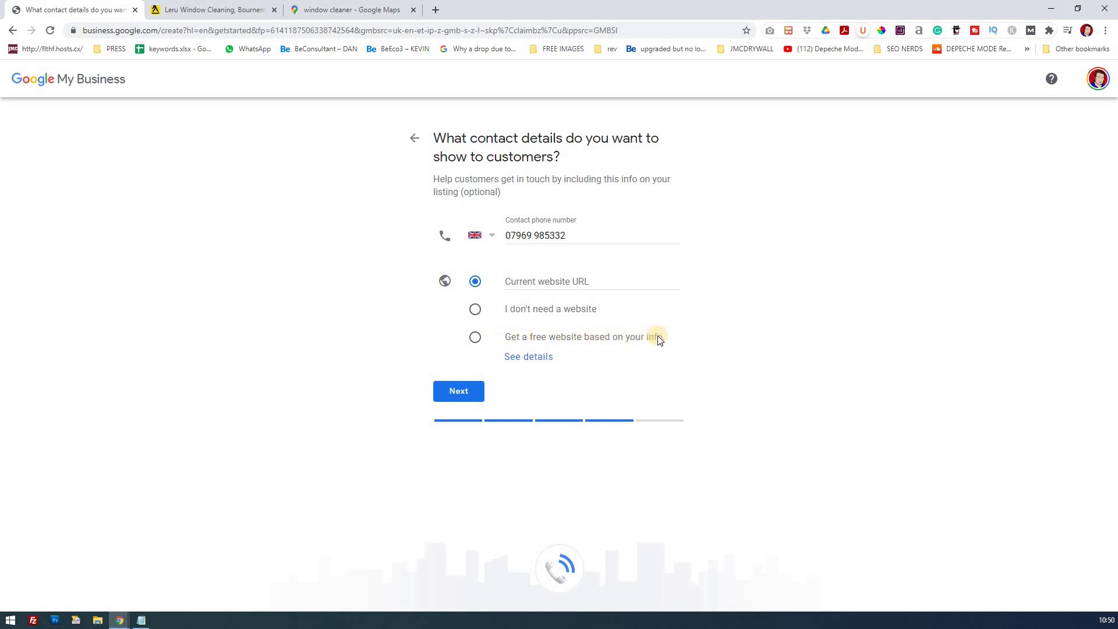
{"action": "left_click", "coordinate": [476, 342]}
{"action": "left_click", "coordinate": [464, 397]}
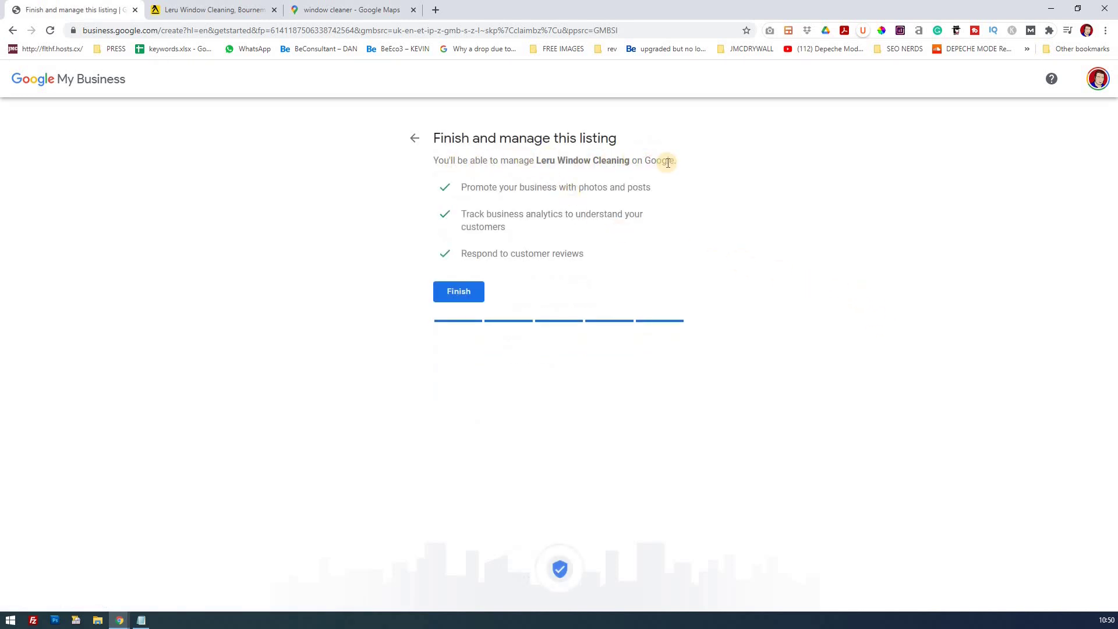
Finish the listing setup, request a text-message verification code and reveal the other verification options
{"action": "left_click", "coordinate": [462, 292]}
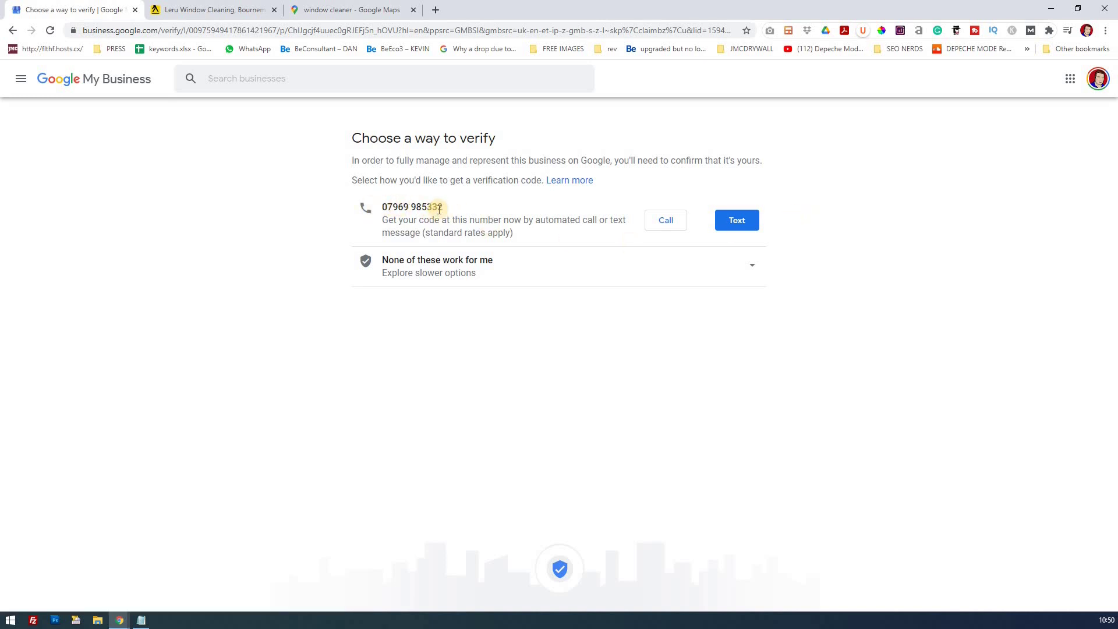
{"action": "left_click", "coordinate": [741, 224]}
{"action": "left_click", "coordinate": [752, 266]}
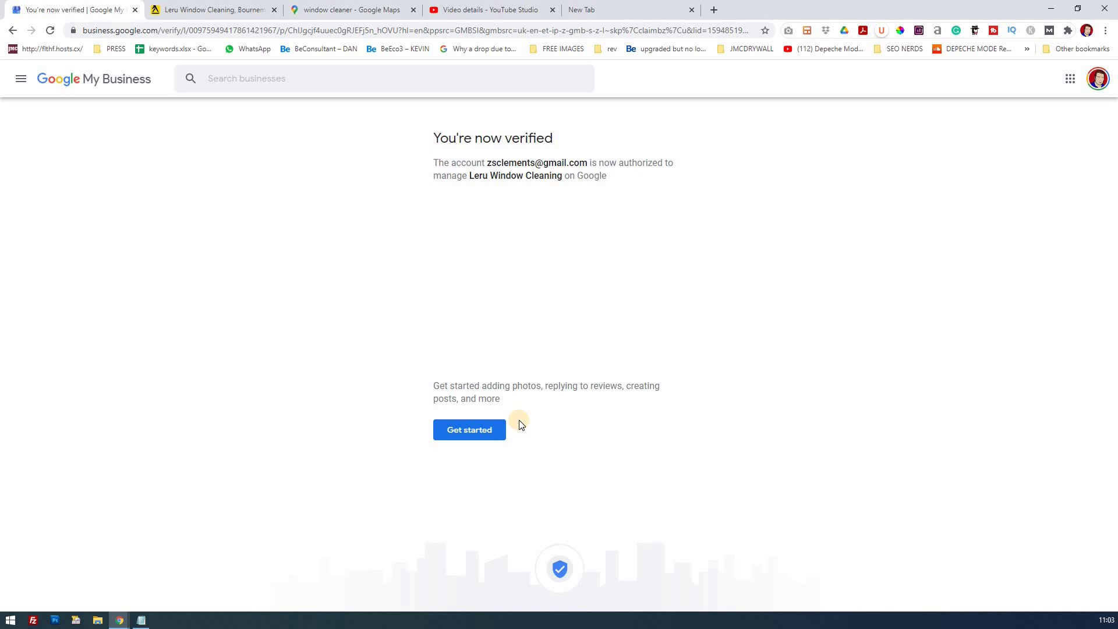
Begin completing the business profile from the 'You're now verified' page
{"action": "left_click", "coordinate": [472, 432]}
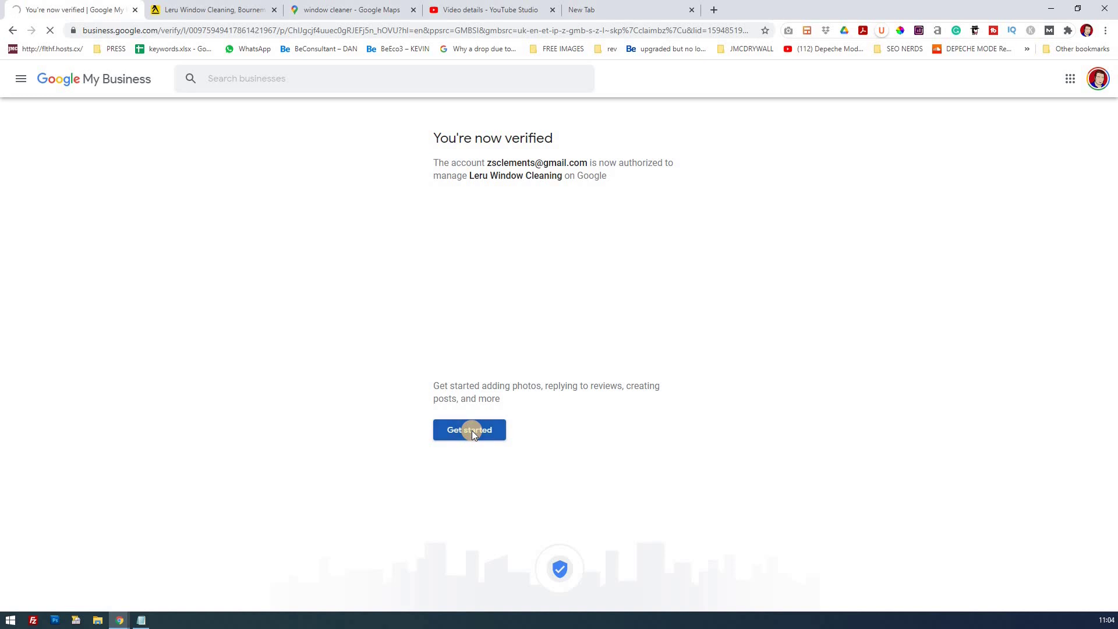